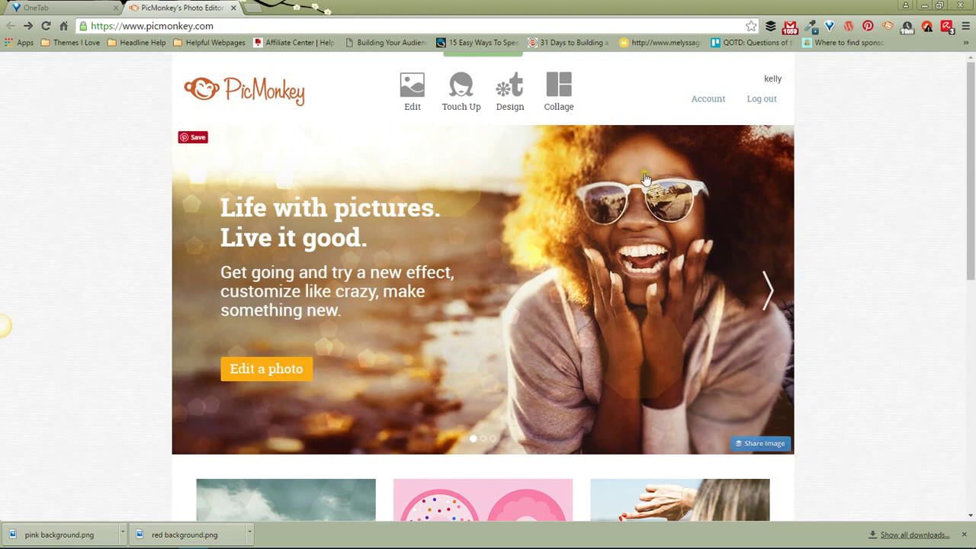
# Open the Collage option to show the photo sources for a new collage
pyautogui.click(559, 90)
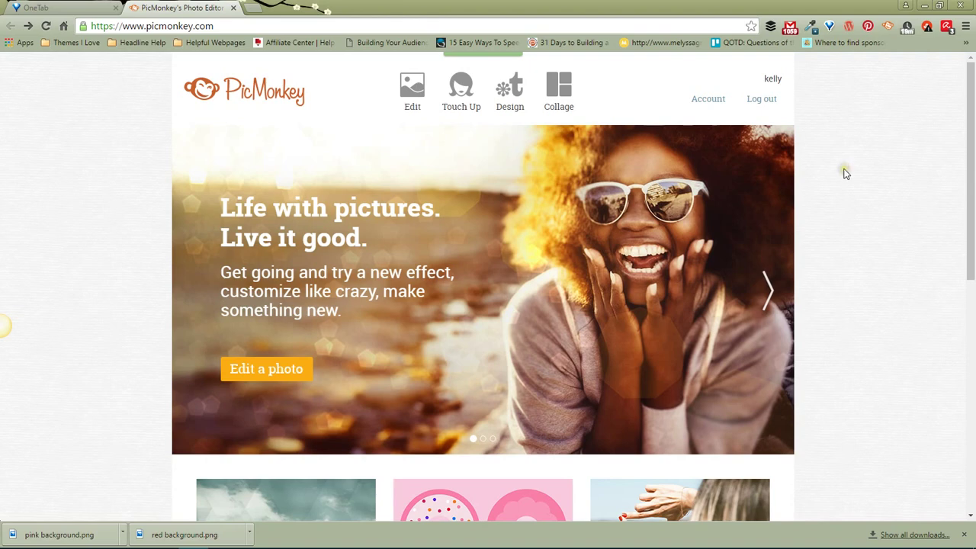
pyautogui.moveTo(585, 90)
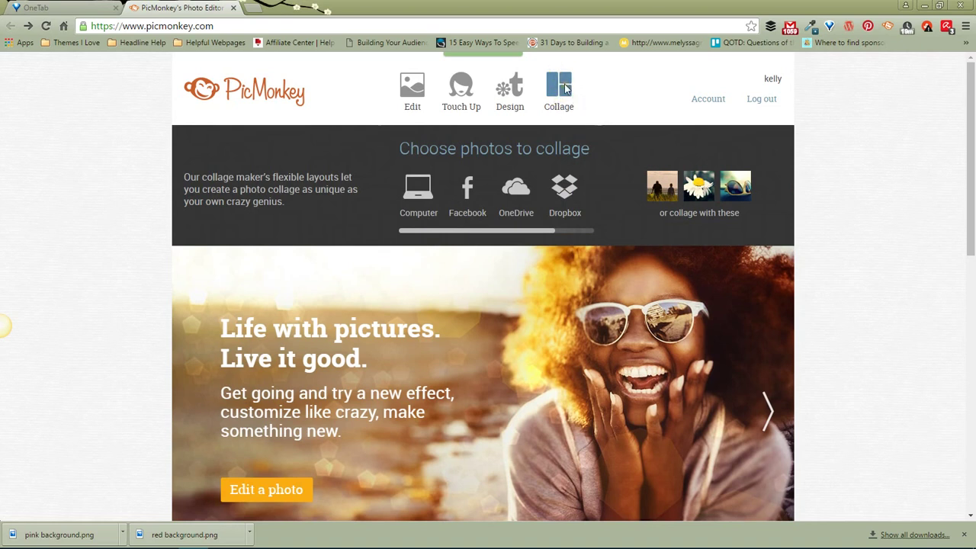
# Start a blank collage and change its width to 700, leaving the height at 2000
pyautogui.click(564, 89)
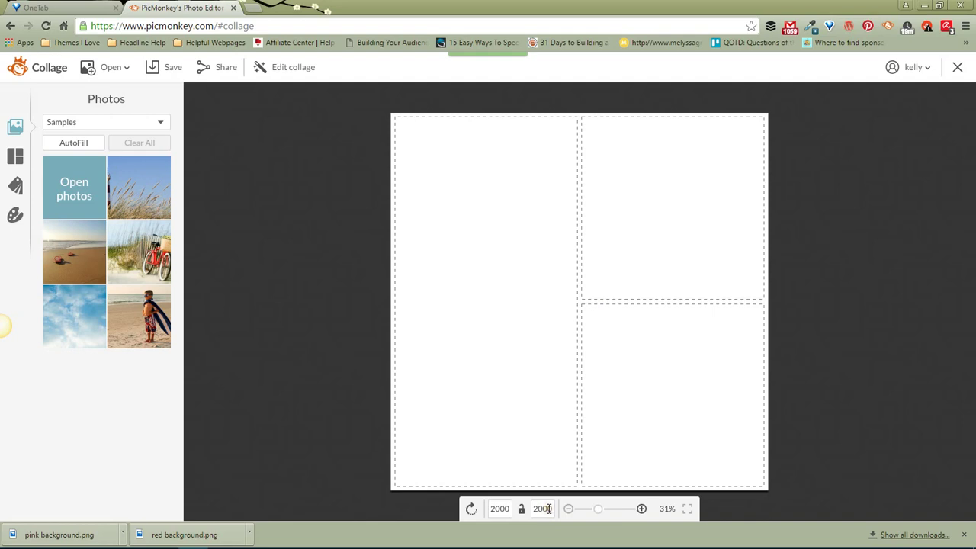
pyautogui.doubleClick(494, 510)
pyautogui.write('7')
pyautogui.press('Return')
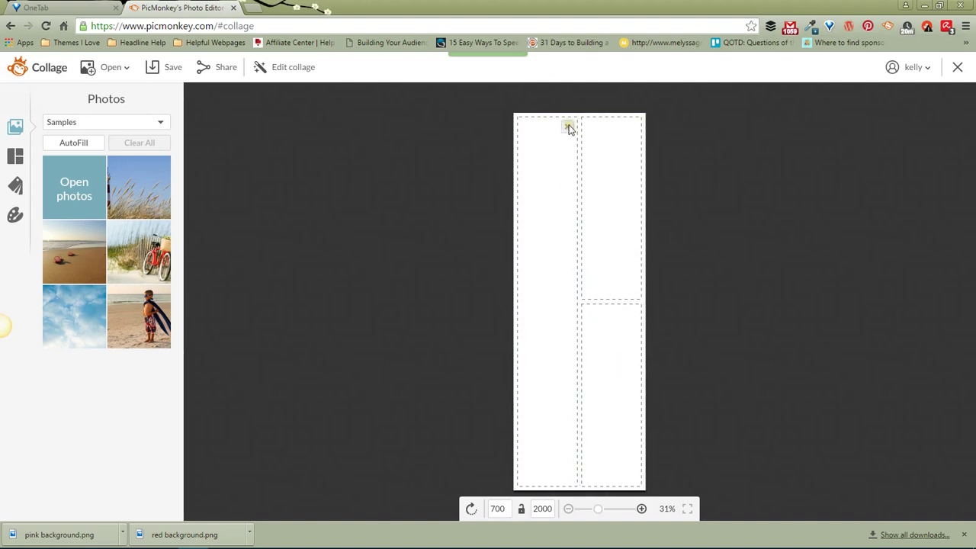
# Delete the tall left cell and fill the stacked cells with the lighthouse, surfer and beach photos
pyautogui.click(567, 126)
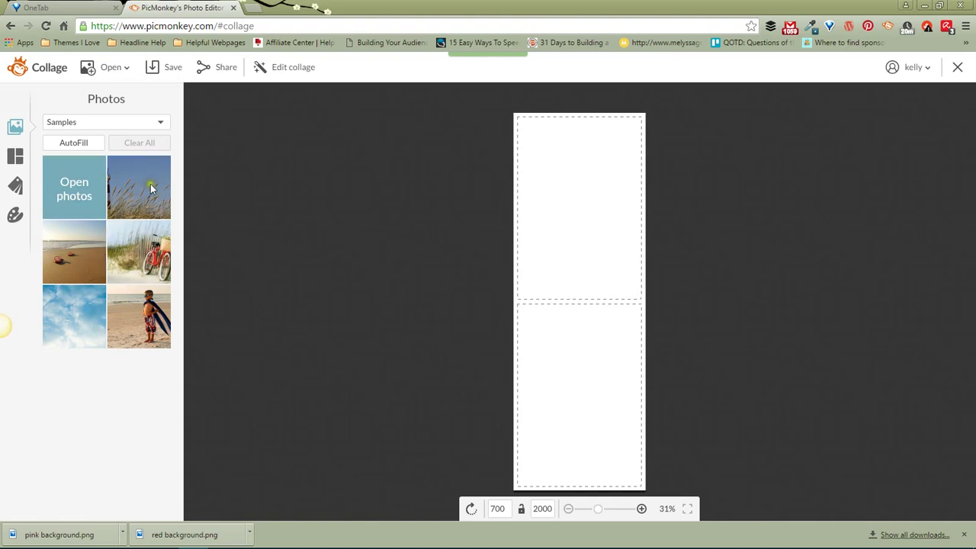
pyautogui.moveTo(150, 189); pyautogui.dragTo(581, 313)
pyautogui.moveTo(141, 190)
pyautogui.mouseDown()
pyautogui.moveTo(163, 157)
pyautogui.moveTo(130, 178)
pyautogui.moveTo(135, 188)
pyautogui.mouseUp()
pyautogui.moveTo(145, 178); pyautogui.dragTo(593, 216)
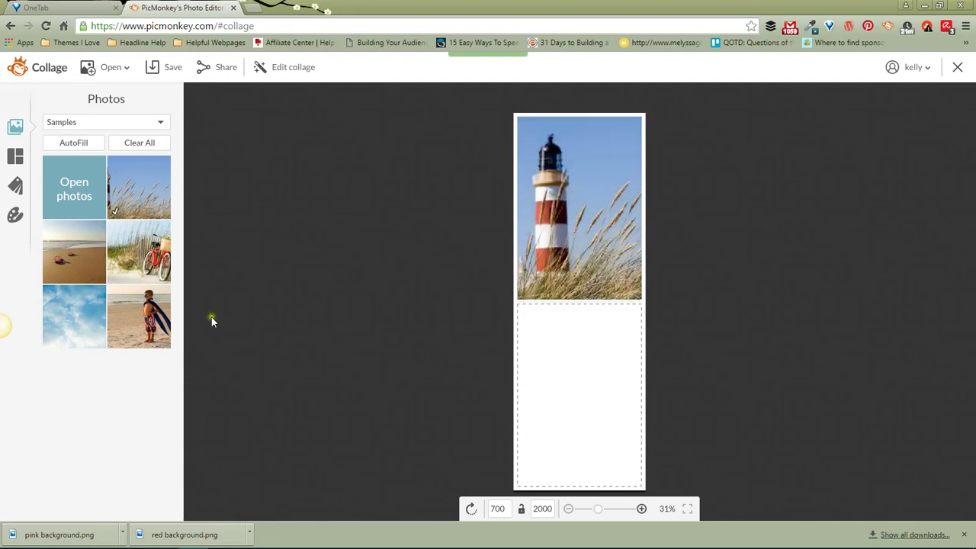
pyautogui.moveTo(138, 321); pyautogui.dragTo(577, 404)
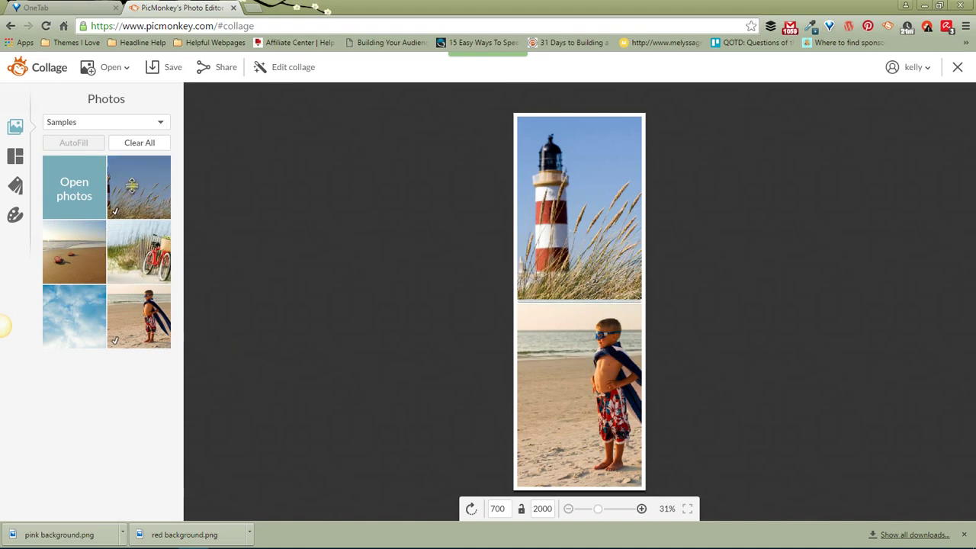
pyautogui.moveTo(74, 241); pyautogui.dragTo(581, 301)
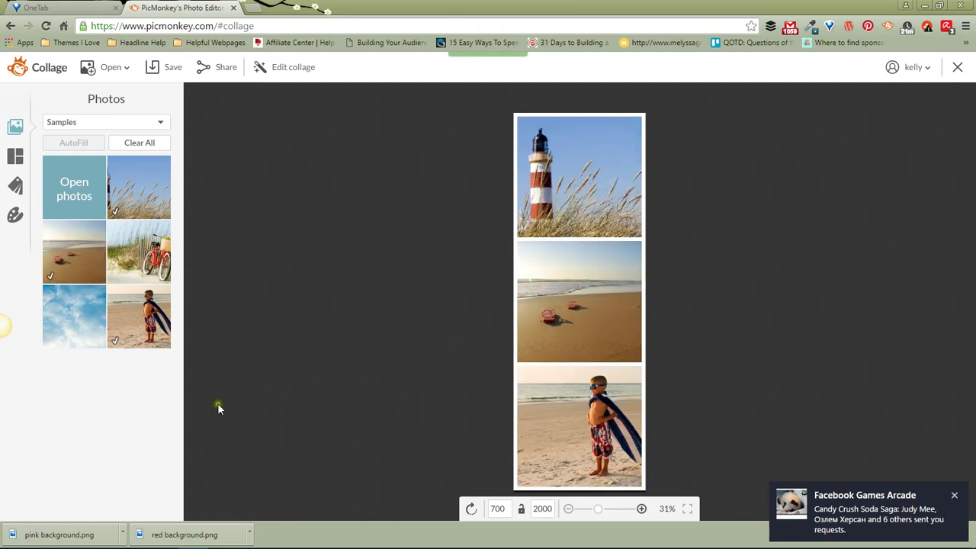
# Drop a pink swatch cell above the surfer photo, then clear its fill to leave it empty
pyautogui.click(14, 187)
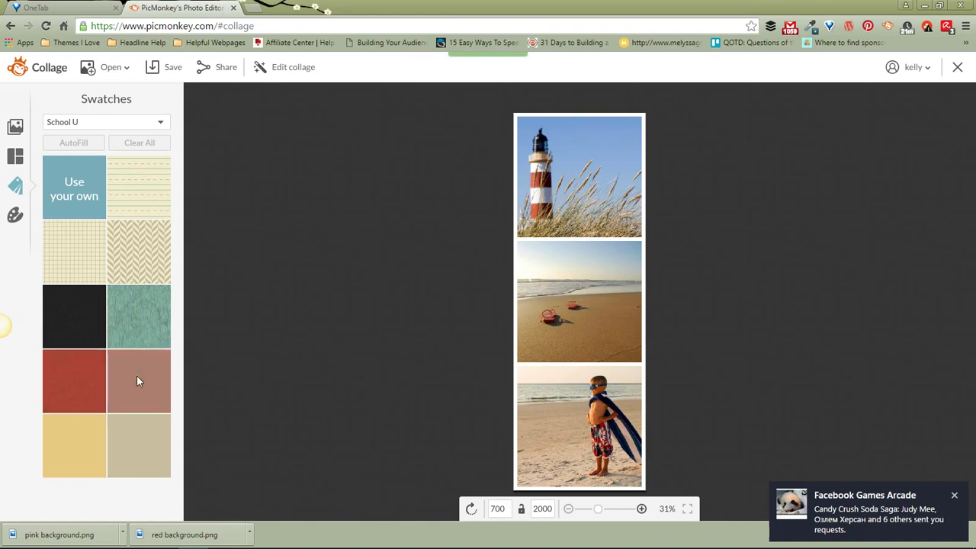
pyautogui.moveTo(137, 381); pyautogui.dragTo(593, 364)
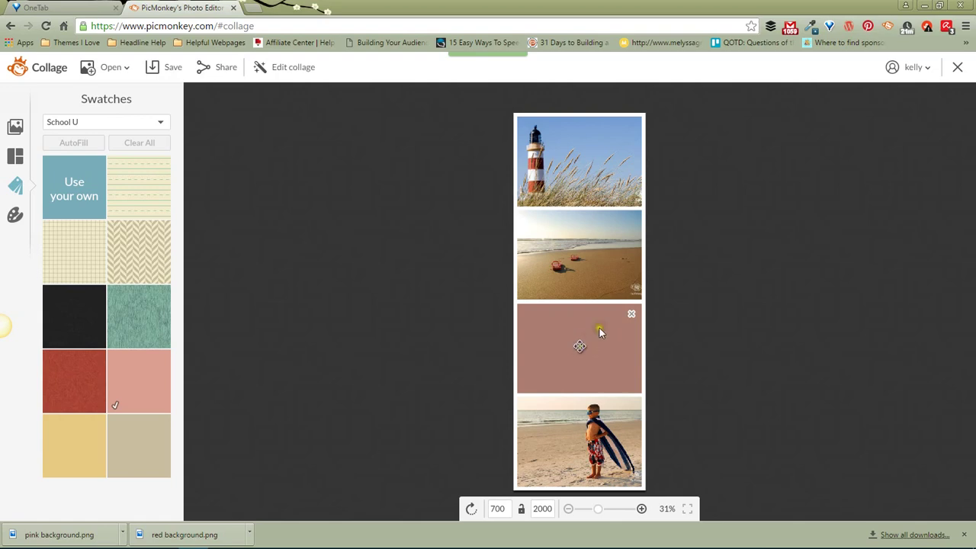
pyautogui.click(632, 316)
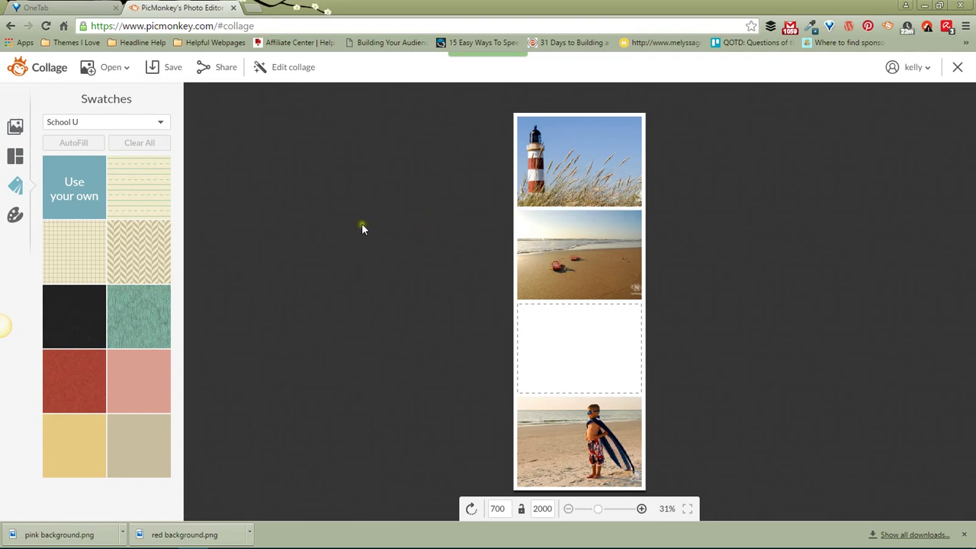
# Try several collage background colours and settle on a near-white fefefe background
pyautogui.click(15, 128)
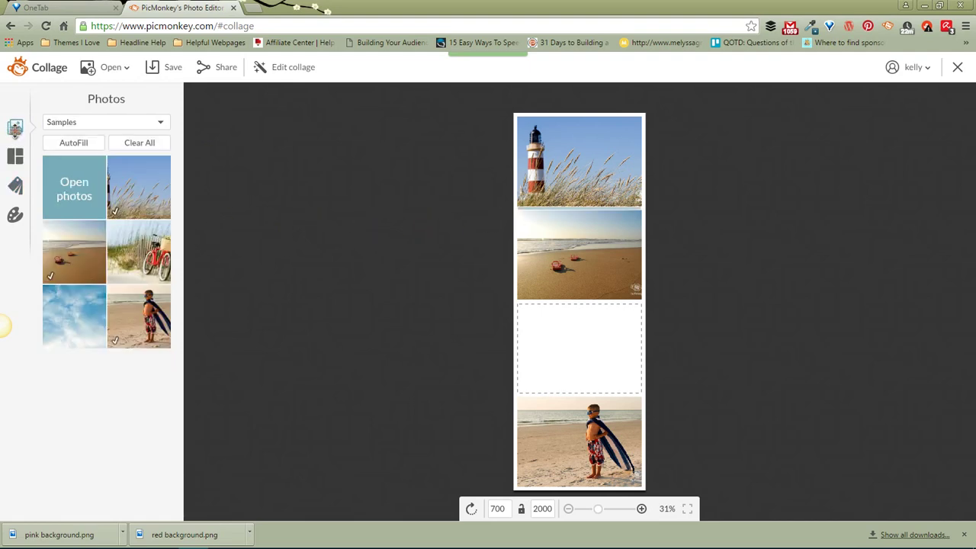
pyautogui.click(17, 219)
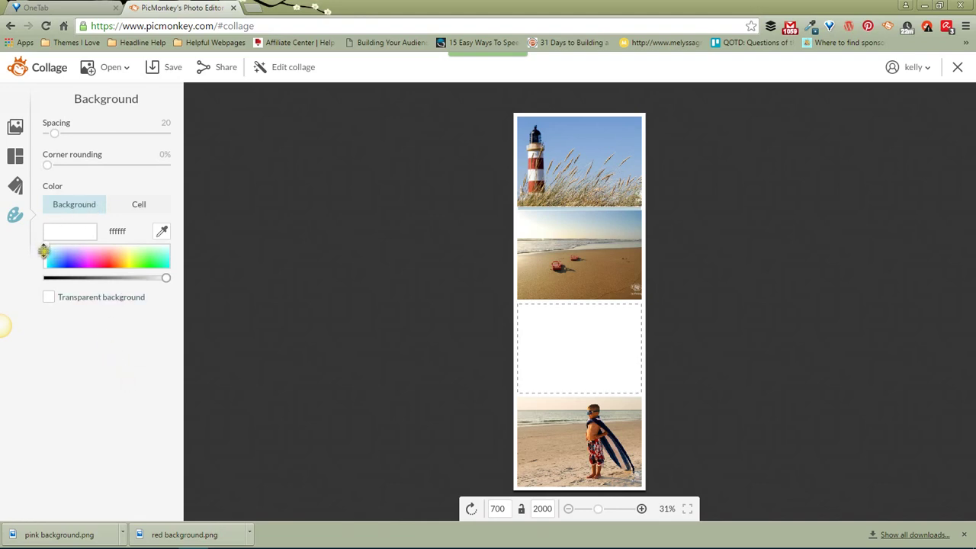
pyautogui.moveTo(43, 251); pyautogui.dragTo(102, 258)
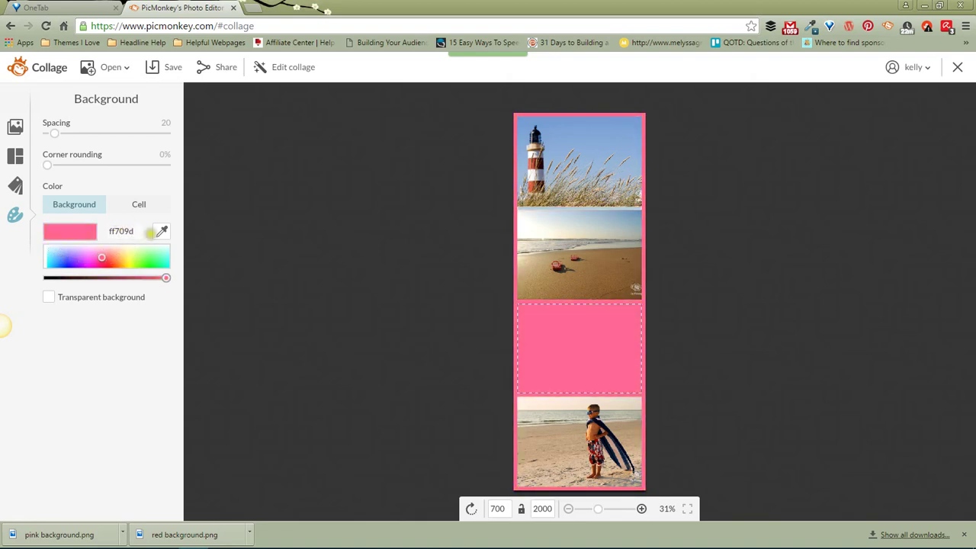
pyautogui.click(162, 231)
pyautogui.click(244, 204)
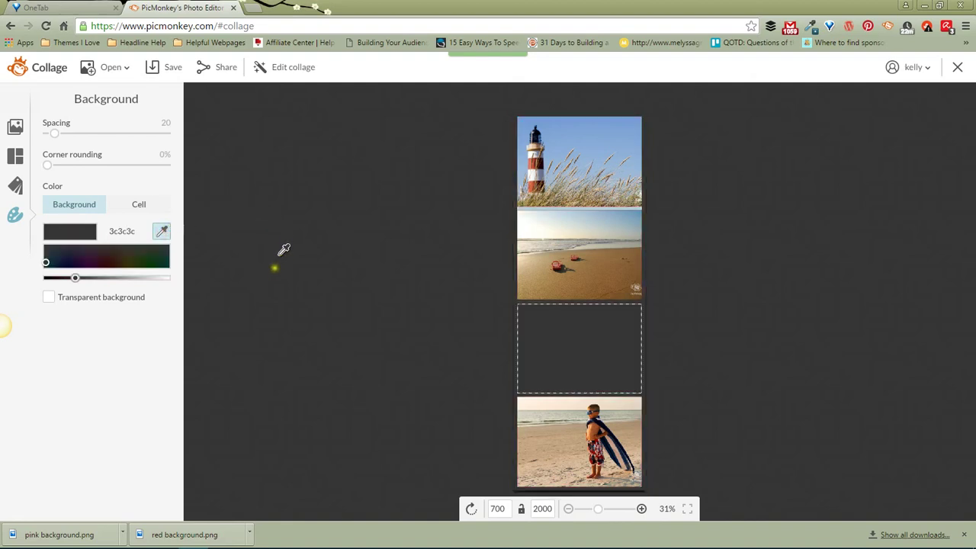
pyautogui.click(135, 340)
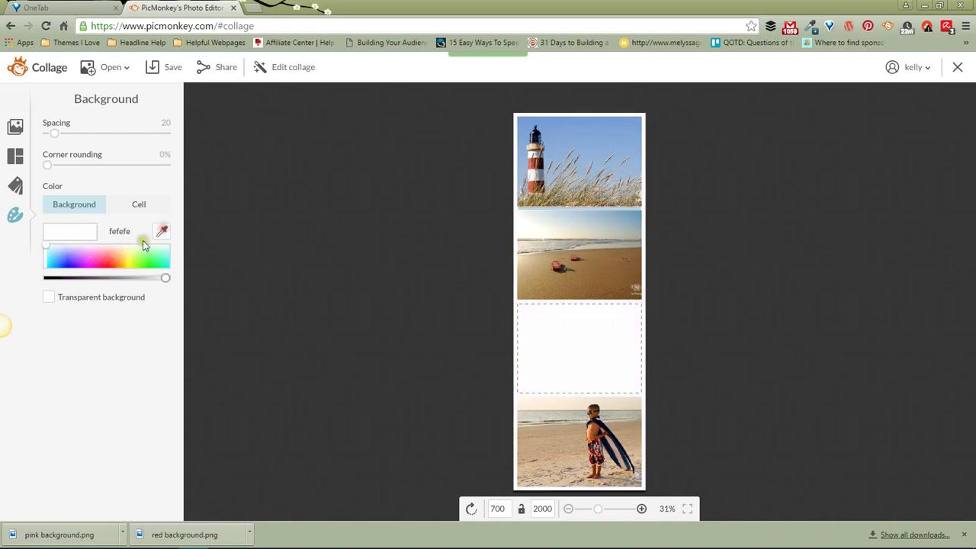
pyautogui.click(36, 241)
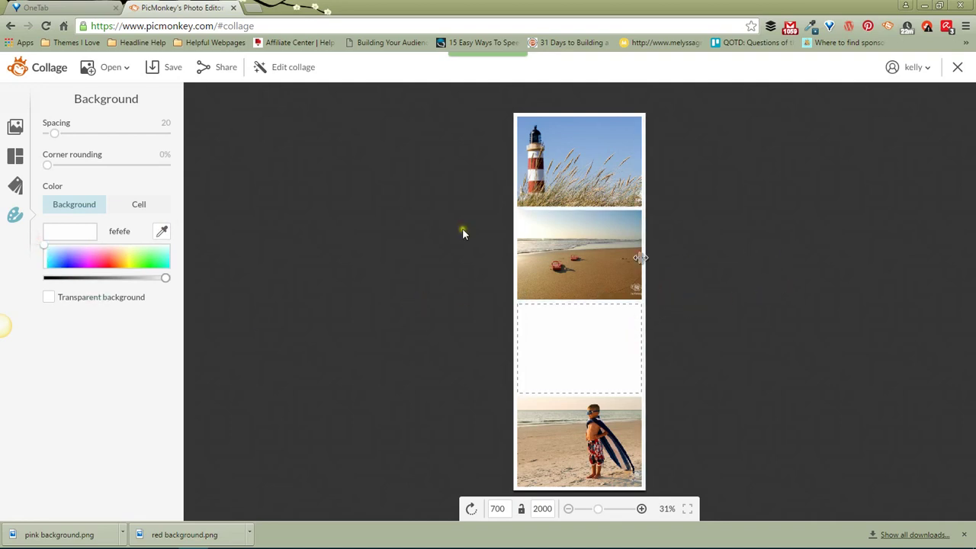
# Set cell corner rounding to 0% and adjust the cell spacing to 19
pyautogui.moveTo(48, 168); pyautogui.dragTo(79, 175)
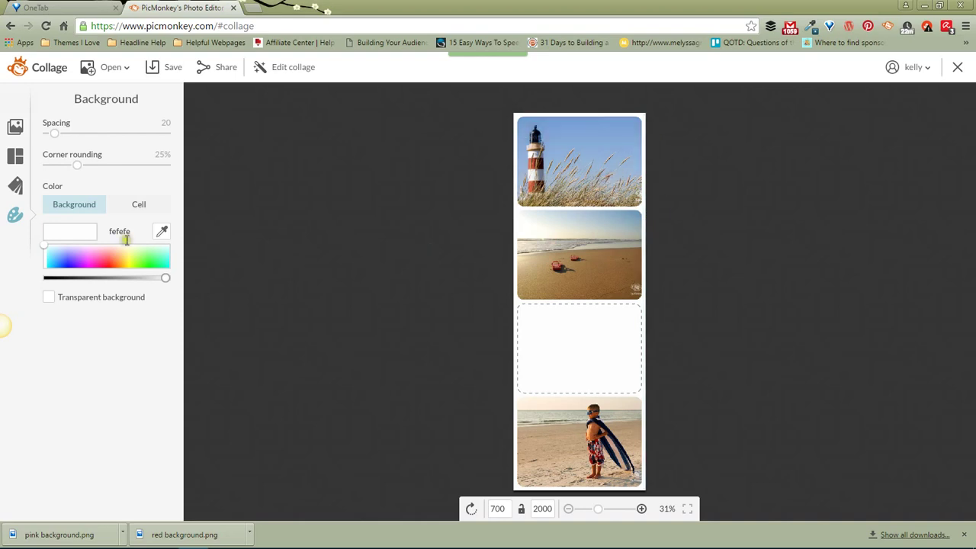
pyautogui.moveTo(76, 164); pyautogui.dragTo(47, 165)
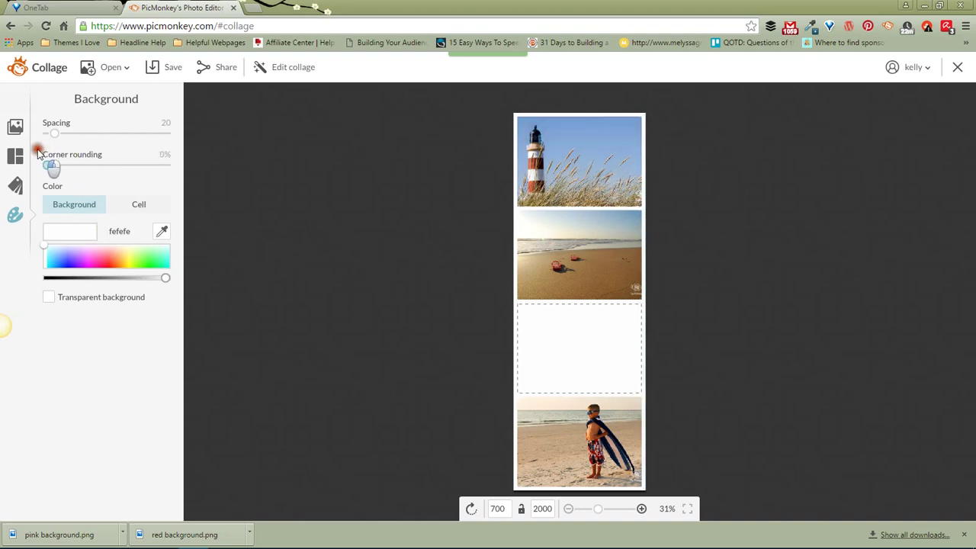
pyautogui.moveTo(54, 132)
pyautogui.mouseDown()
pyautogui.moveTo(74, 138)
pyautogui.moveTo(56, 135)
pyautogui.mouseUp()
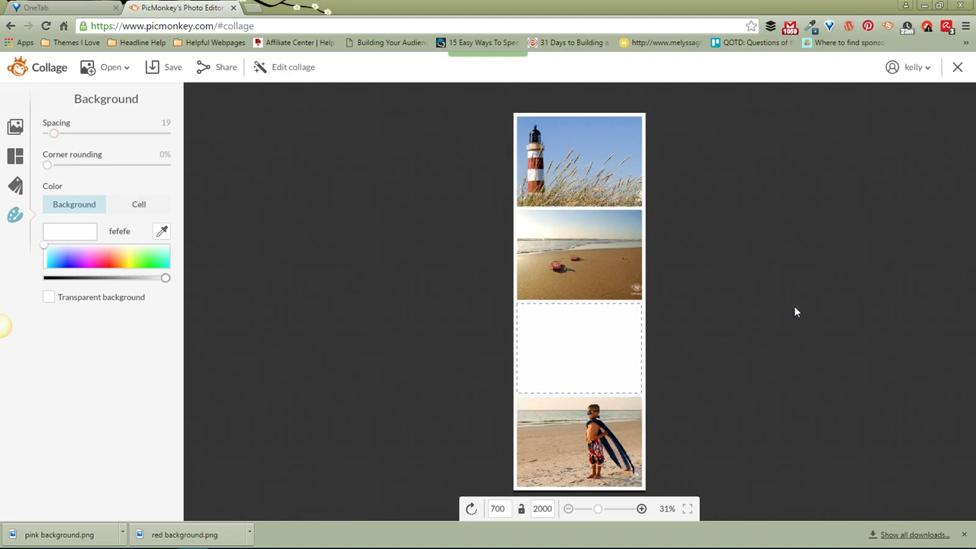
pyautogui.moveTo(580, 333)
# Confirm sending the collage to the Editor, then add 'Day at the Beach' text onto the white cell
pyautogui.click(290, 68)
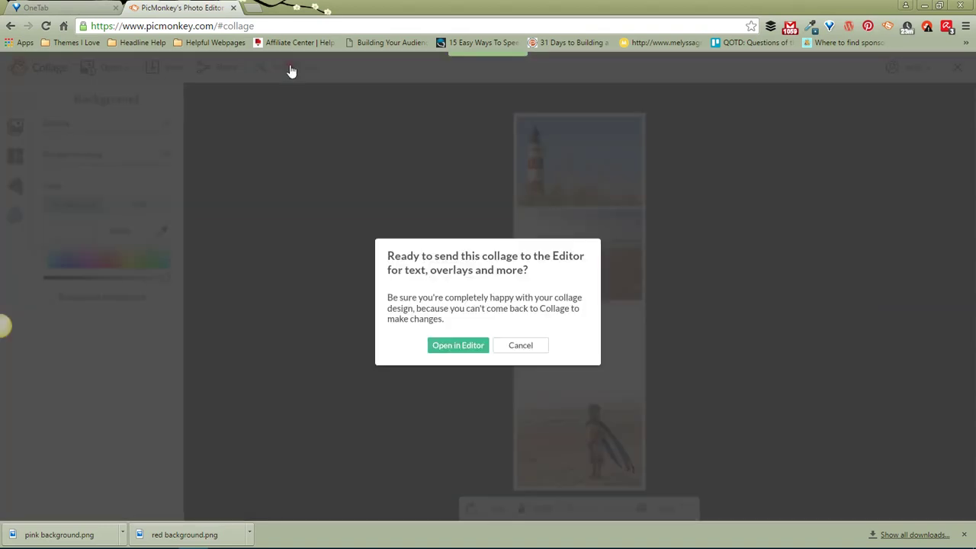
pyautogui.click(448, 345)
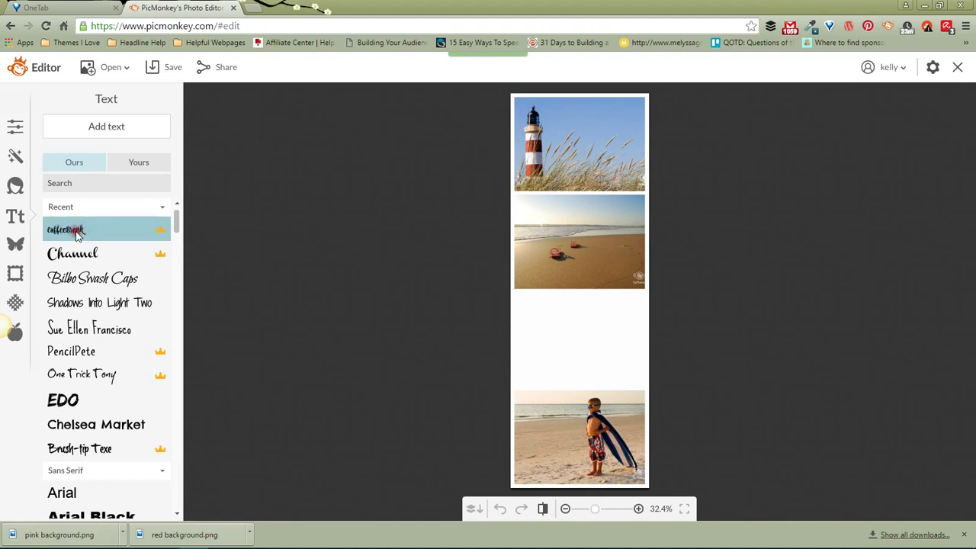
pyautogui.click(123, 129)
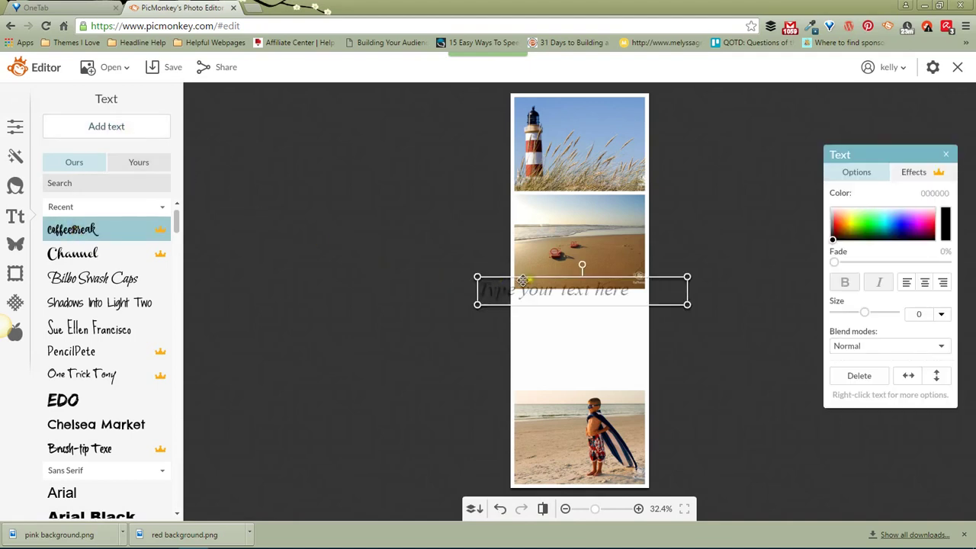
pyautogui.moveTo(551, 290); pyautogui.dragTo(559, 320)
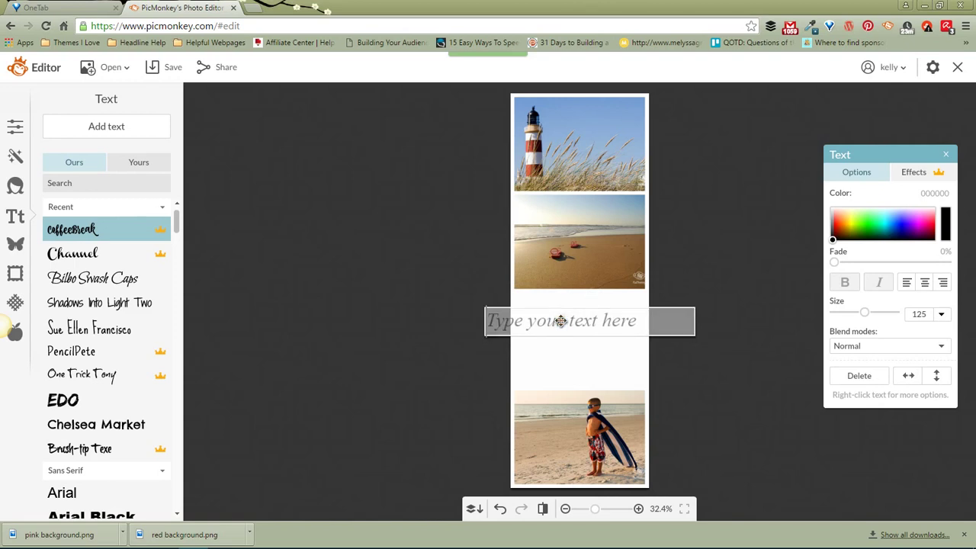
pyautogui.write('Day at')
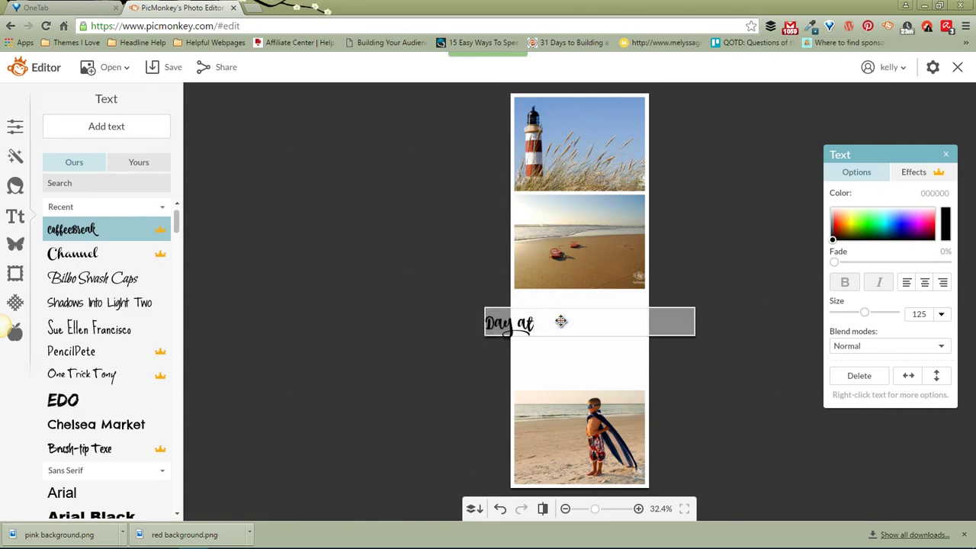
pyautogui.write(' the Beach')
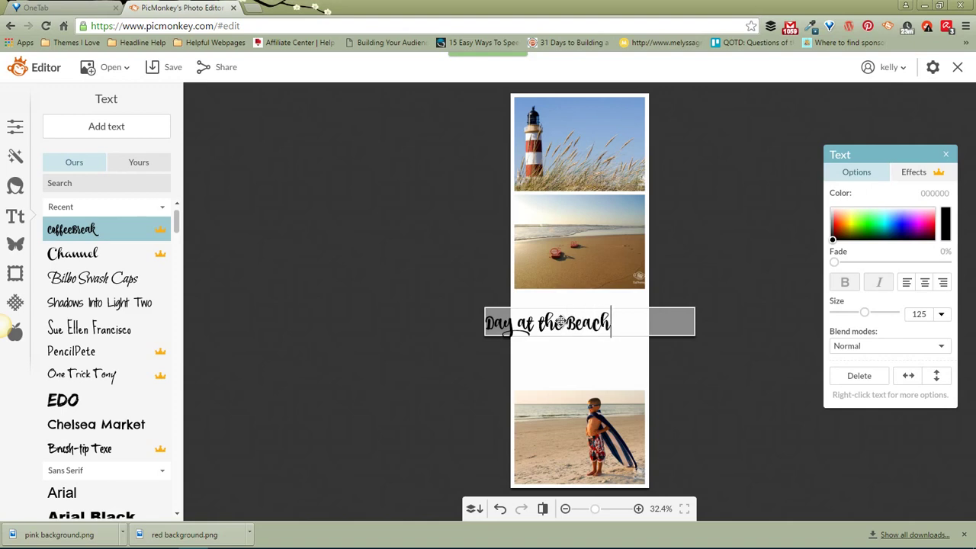
pyautogui.click(666, 366)
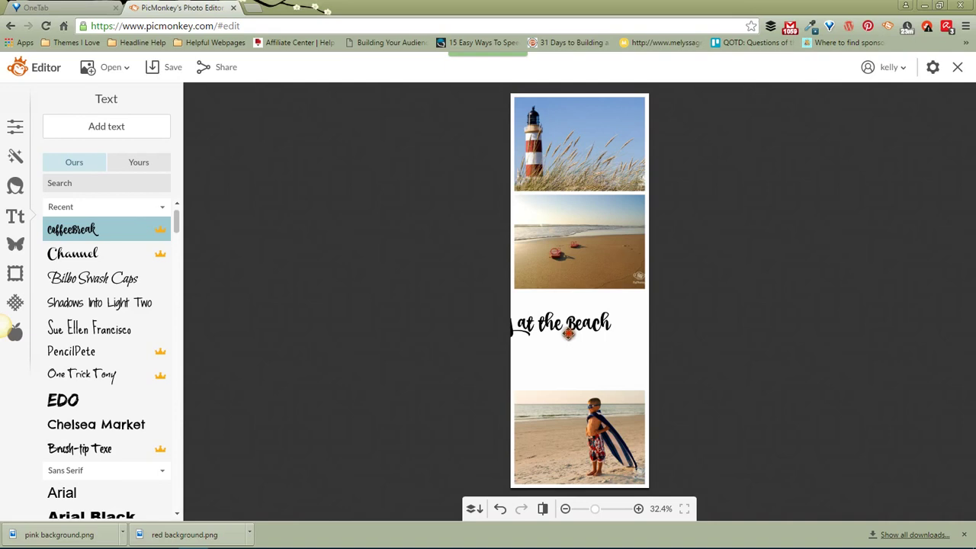
pyautogui.click(568, 334)
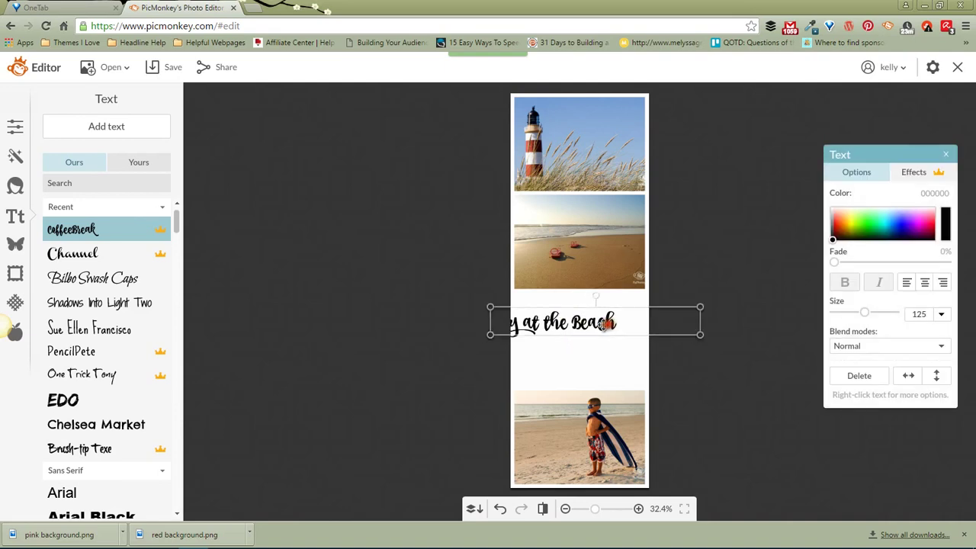
# Resize the title box, centre-align the text, enlarge it to size 198, and move it into the white cell
pyautogui.moveTo(604, 324); pyautogui.dragTo(634, 324)
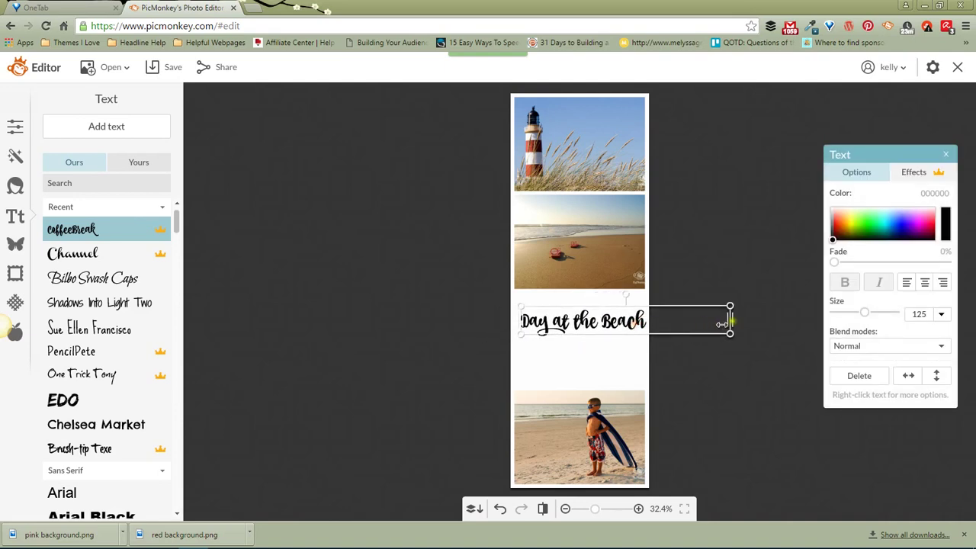
pyautogui.moveTo(730, 321); pyautogui.dragTo(647, 320)
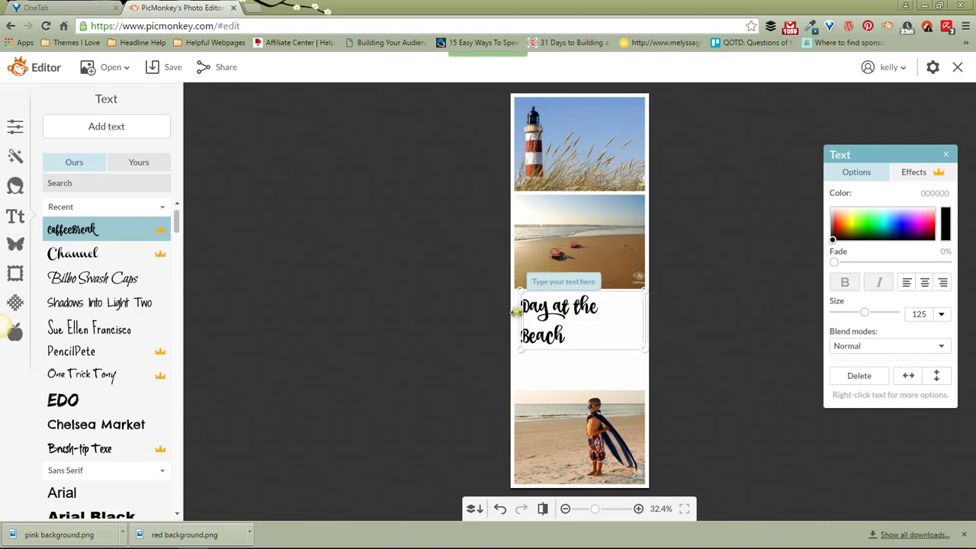
pyautogui.moveTo(518, 310); pyautogui.dragTo(514, 318)
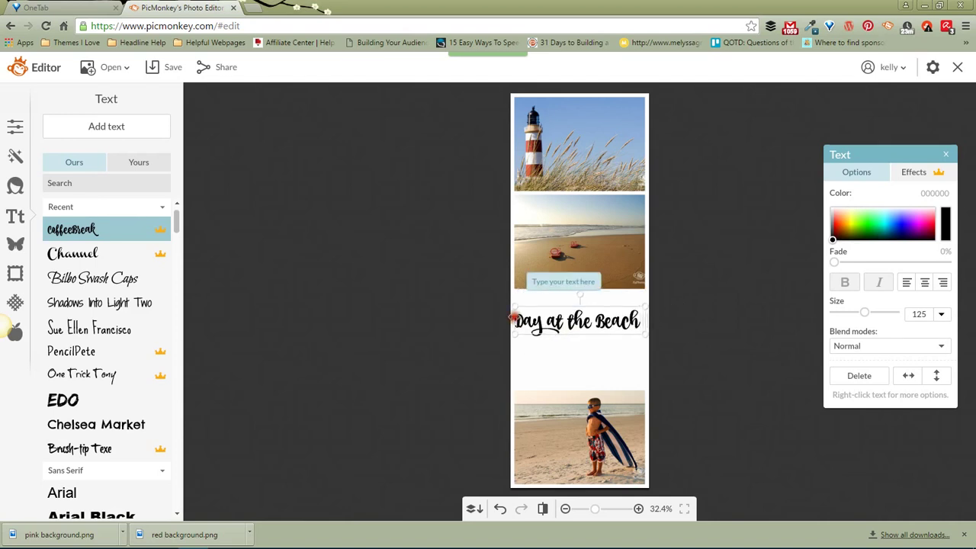
pyautogui.click(924, 282)
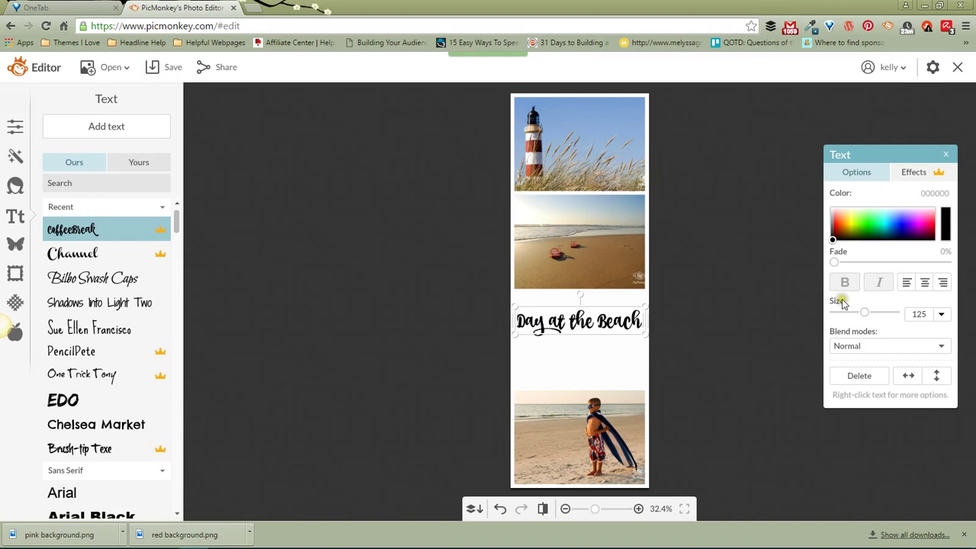
pyautogui.moveTo(863, 313); pyautogui.dragTo(874, 315)
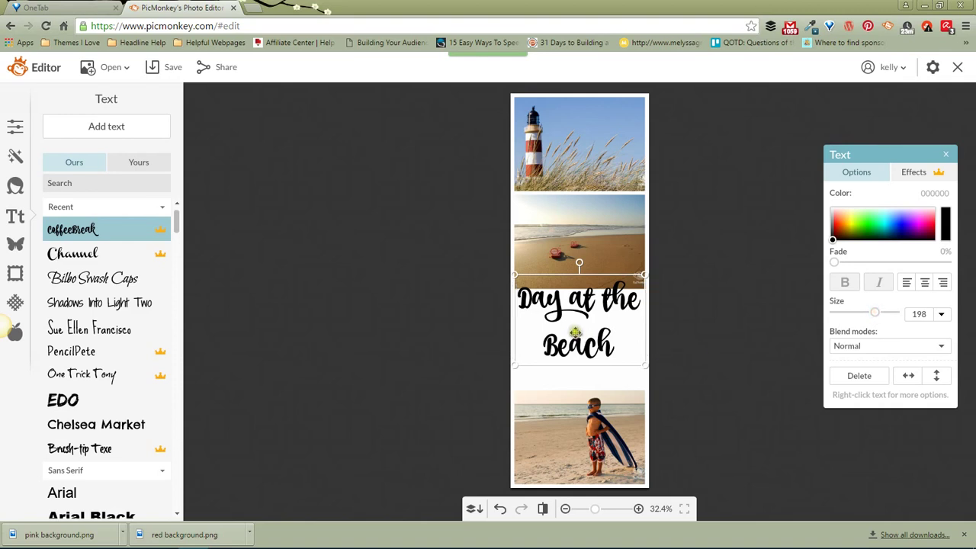
pyautogui.moveTo(575, 333); pyautogui.dragTo(571, 349)
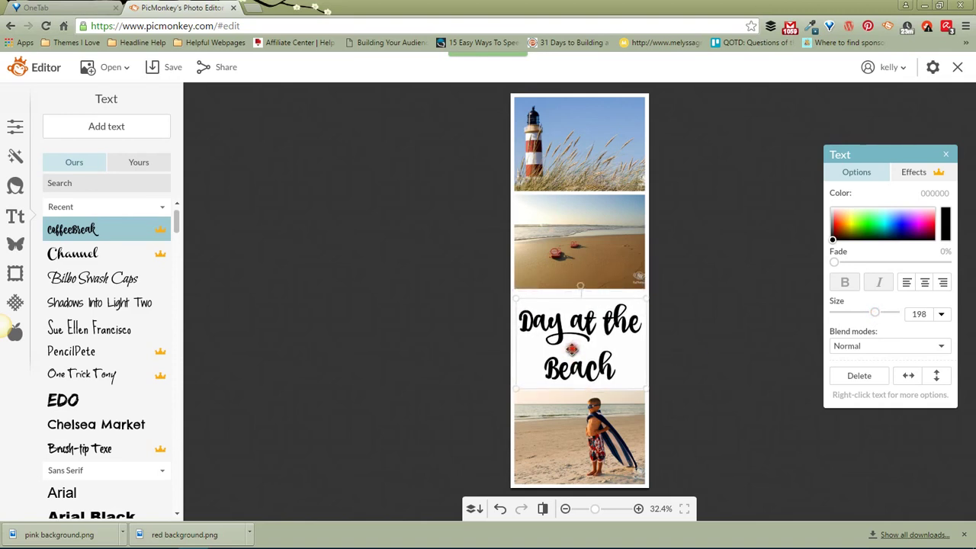
pyautogui.click(722, 363)
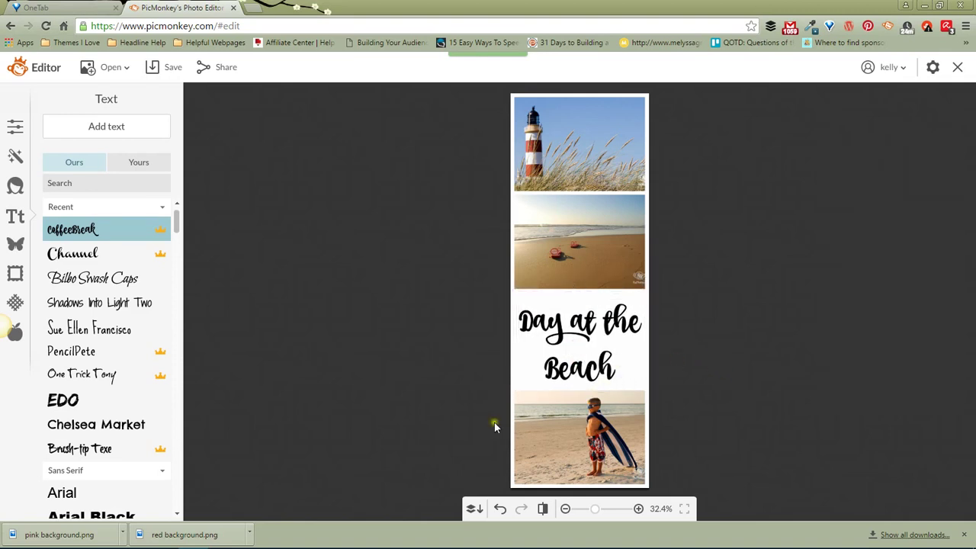